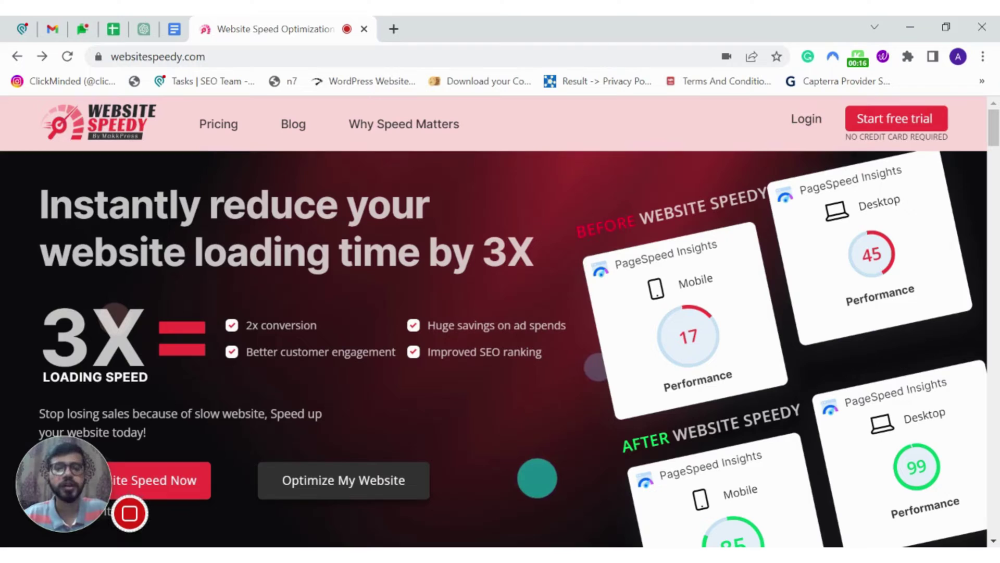
click(380, 480)
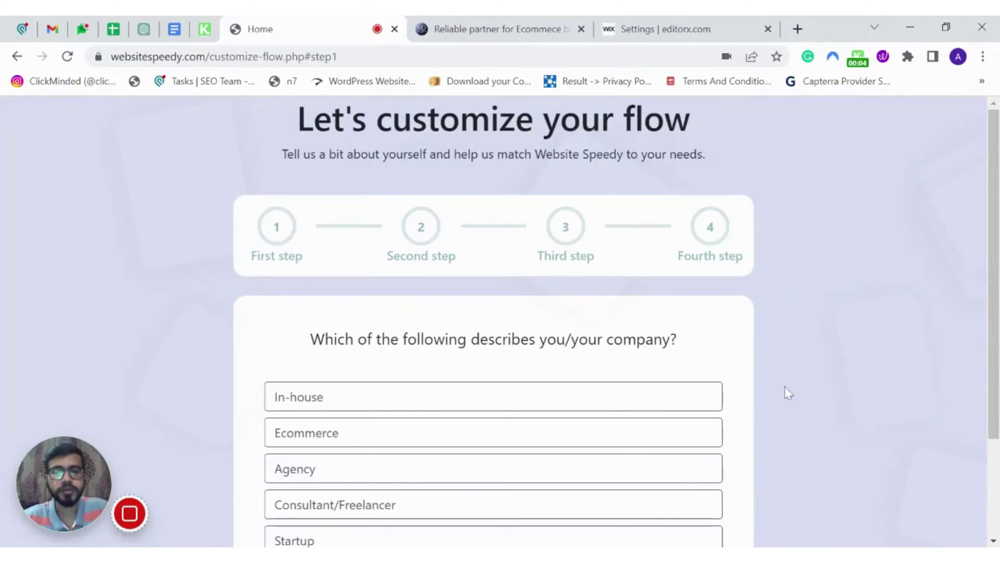
click(543, 469)
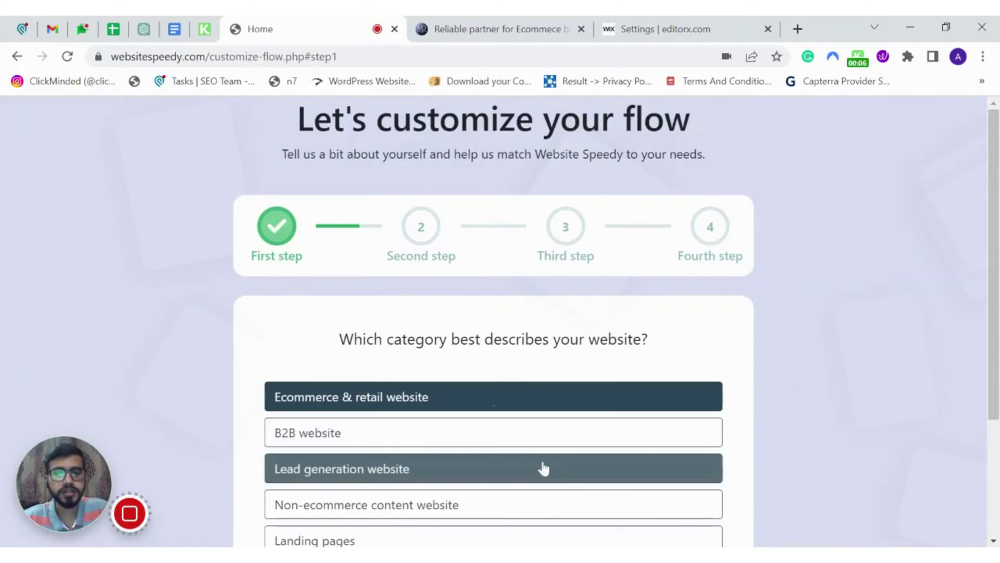
scroll(815, 397, down, 1)
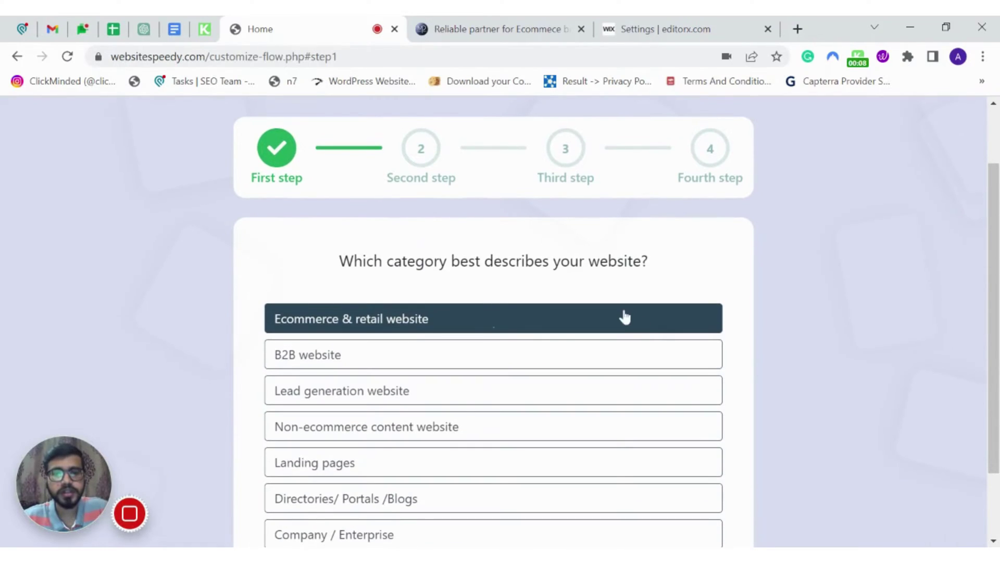
click(549, 317)
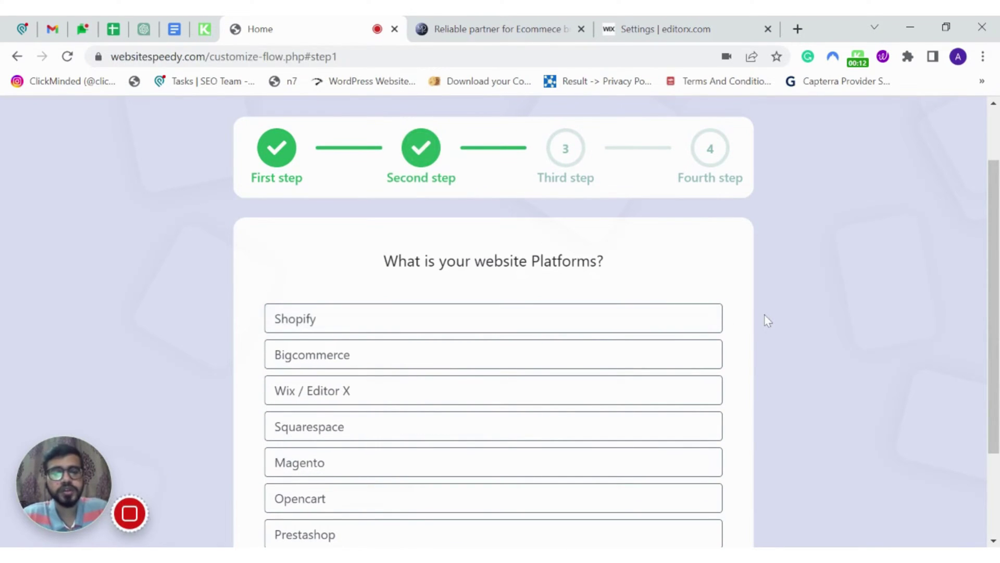
scroll(765, 319, down, 1)
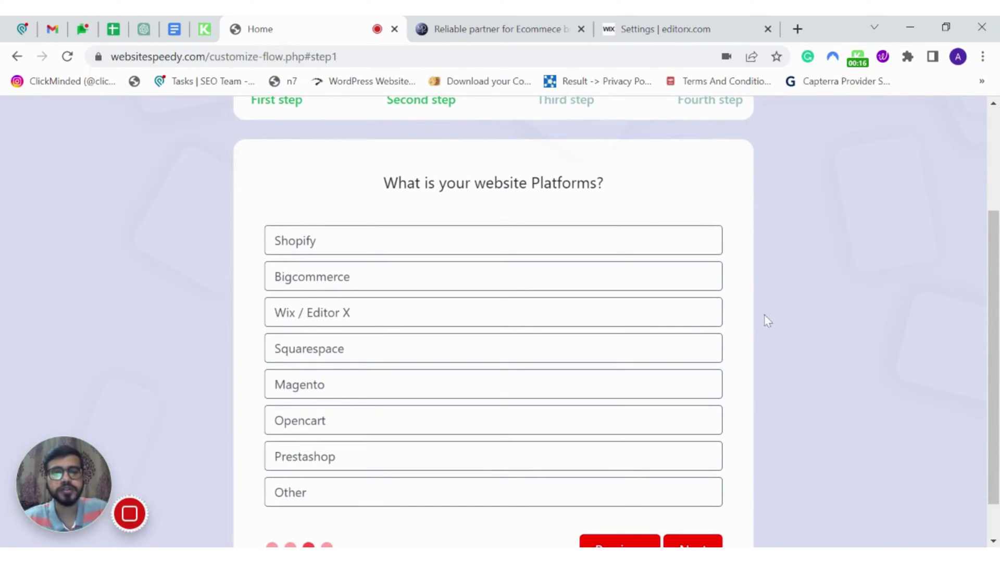
click(627, 312)
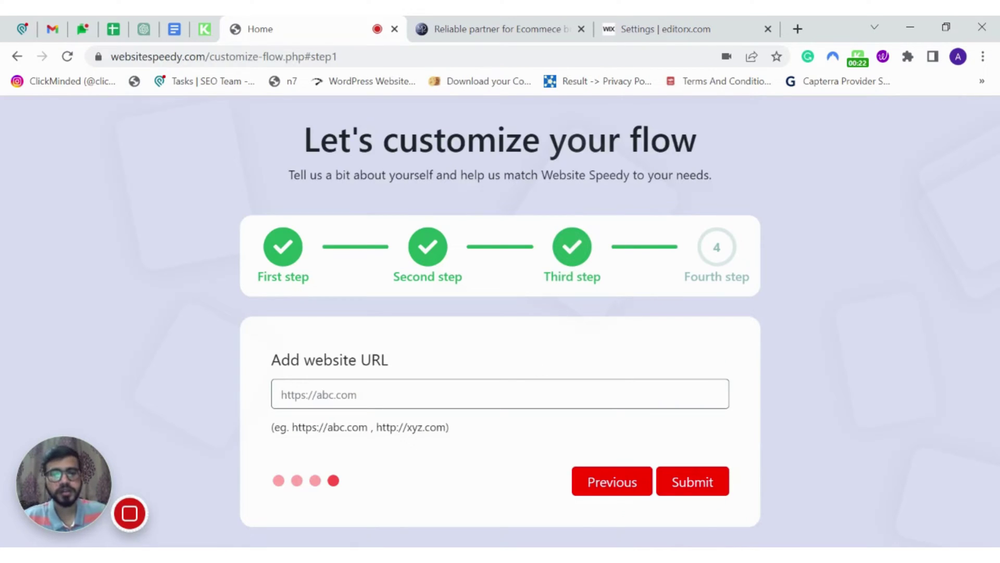
text(https://www.makkpress.com/)
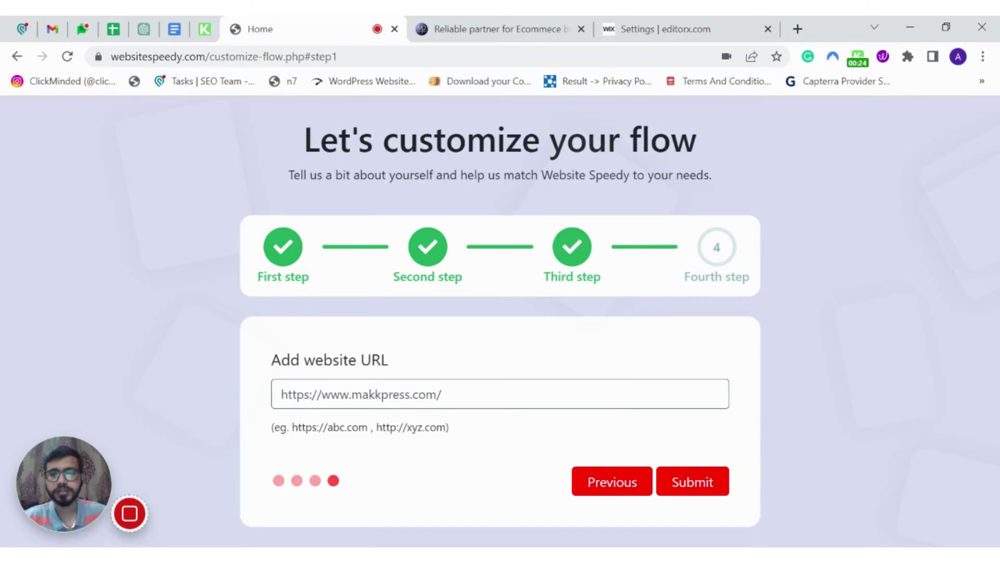
Step: Submit the makkpress.com setup and reach the dashboard with 76/100 desktop and 19/100 mobile scores
click(695, 480)
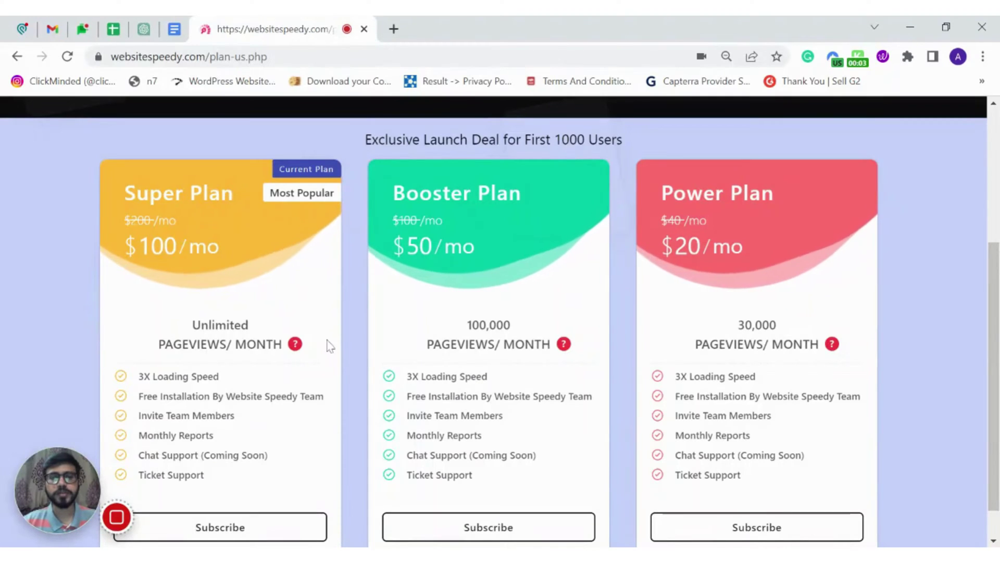
mouse_move(296, 348)
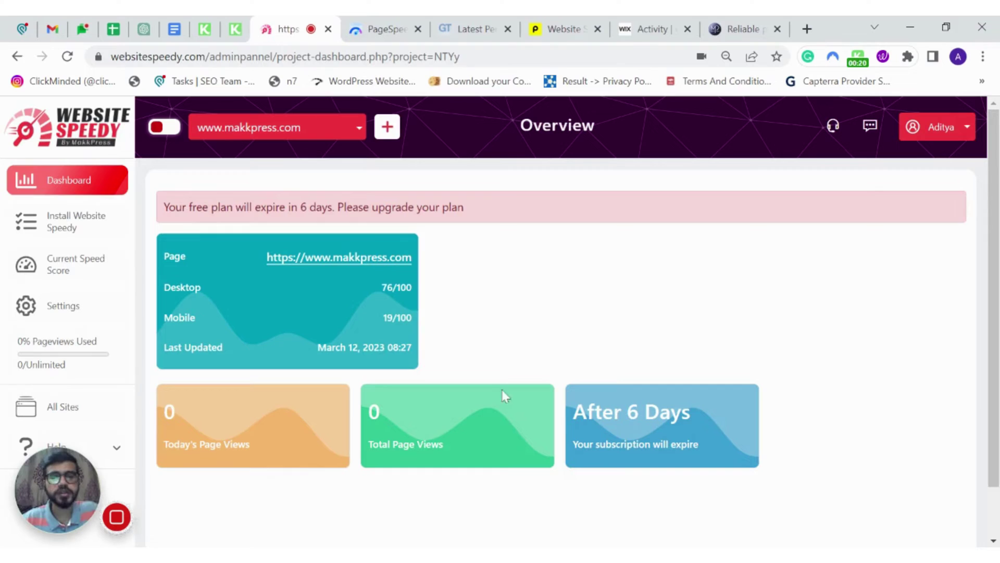
Step: Open Install Website Speedy and scroll to the current PageSpeed results: 66/100 desktop, 17/100 mobile
click(84, 223)
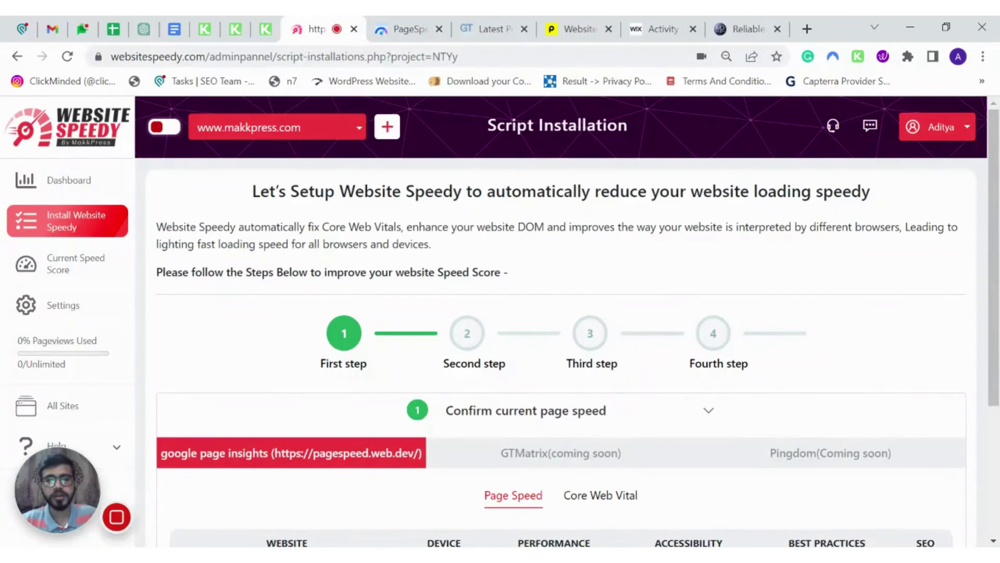
scroll(733, 439, down, 4)
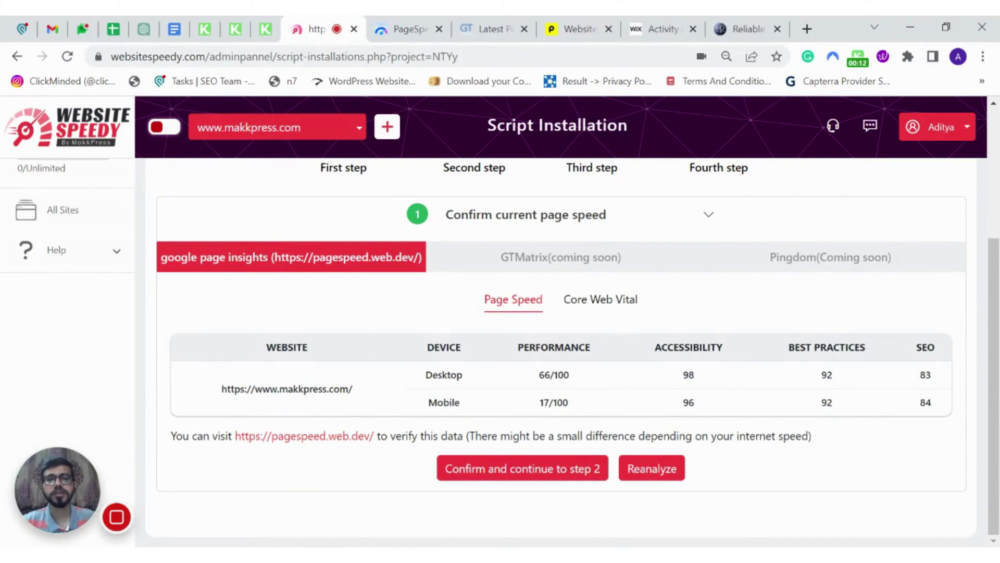
Step: Cross-check baseline scores: GTmetrix grade C, Pingdom 83, PageSpeed 61 desktop and 25 mobile
click(499, 29)
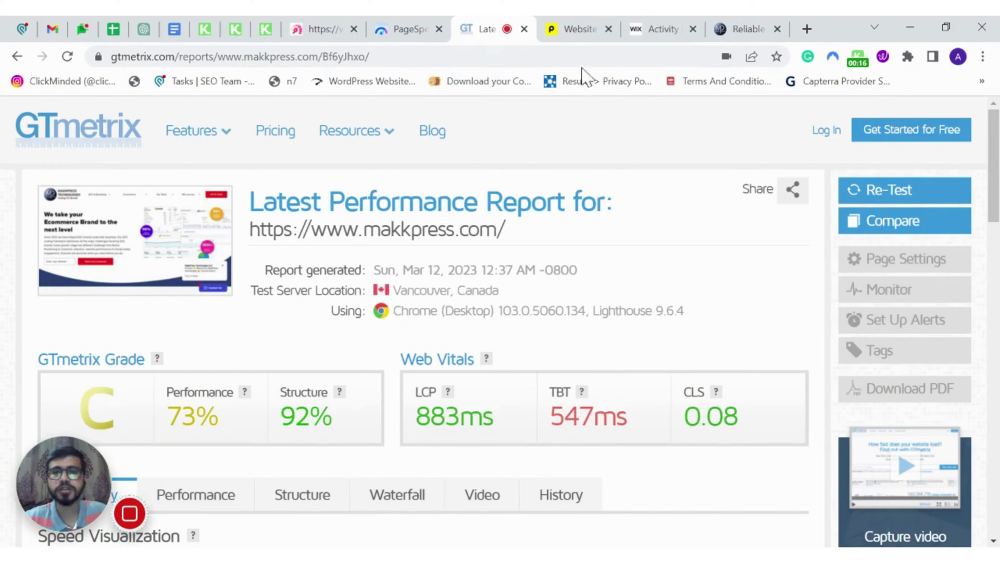
click(577, 28)
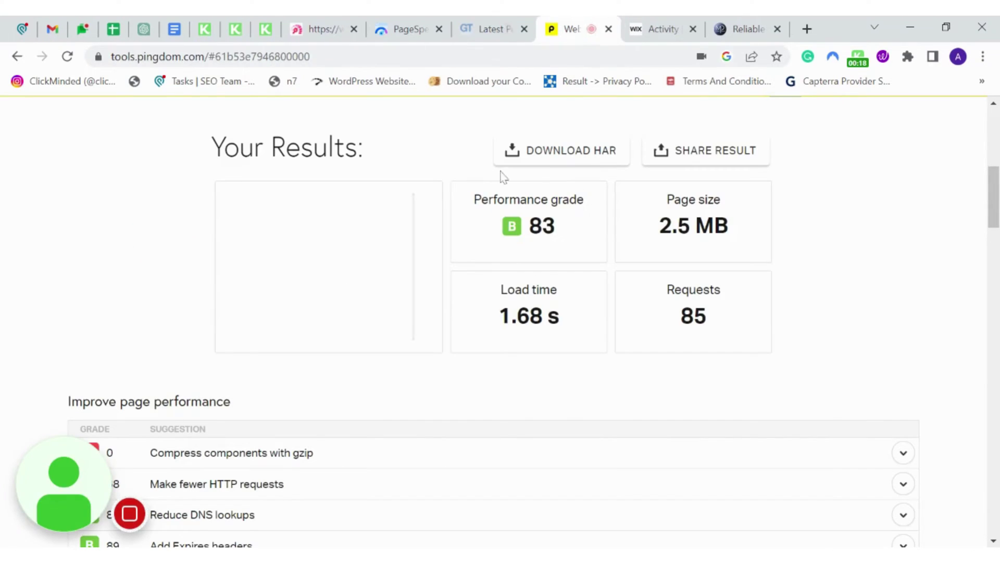
click(408, 27)
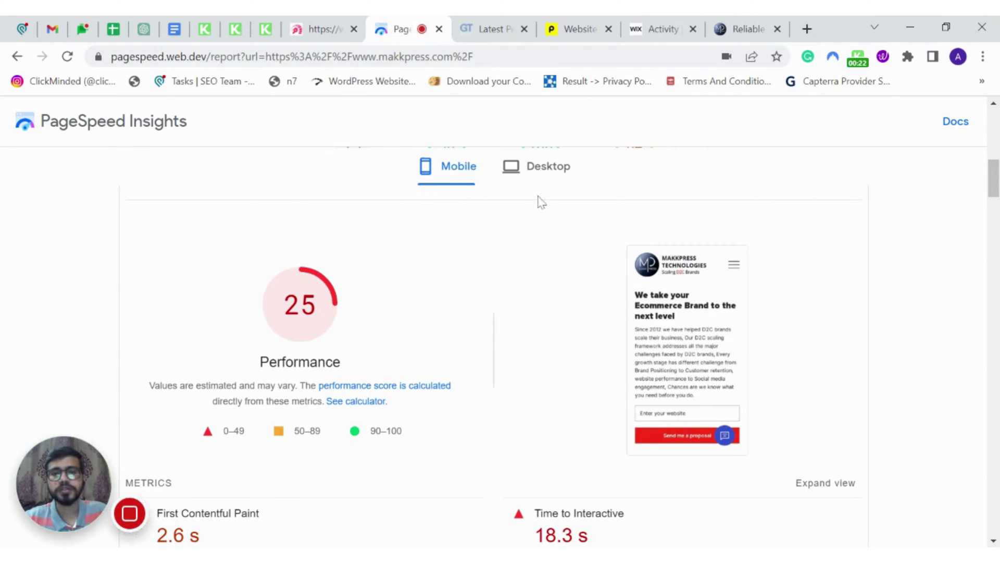
click(546, 175)
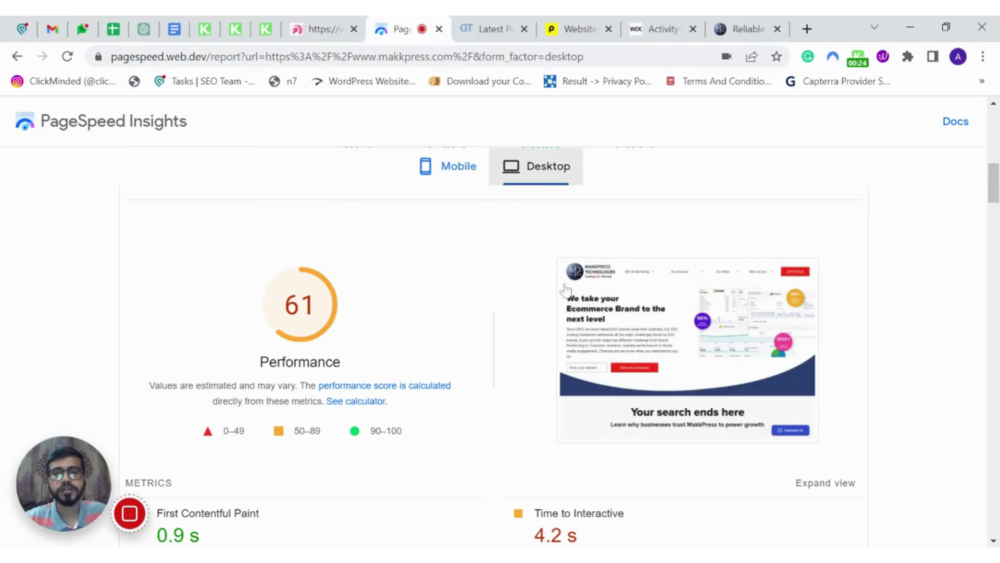
click(332, 33)
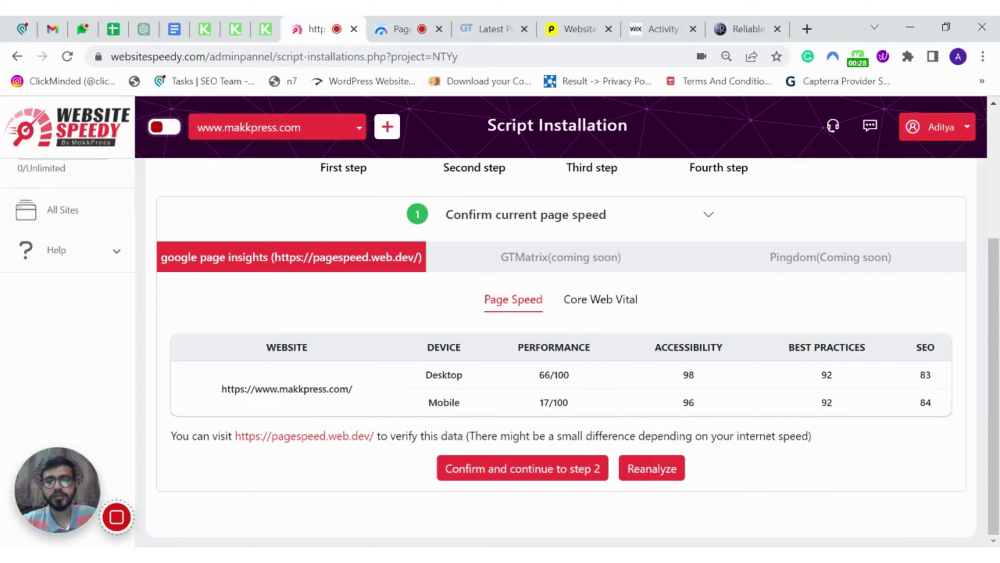
Step: Confirm the current speed, generate the loading speed enhancement script, and copy its code
click(533, 480)
scroll(725, 454, down, 1)
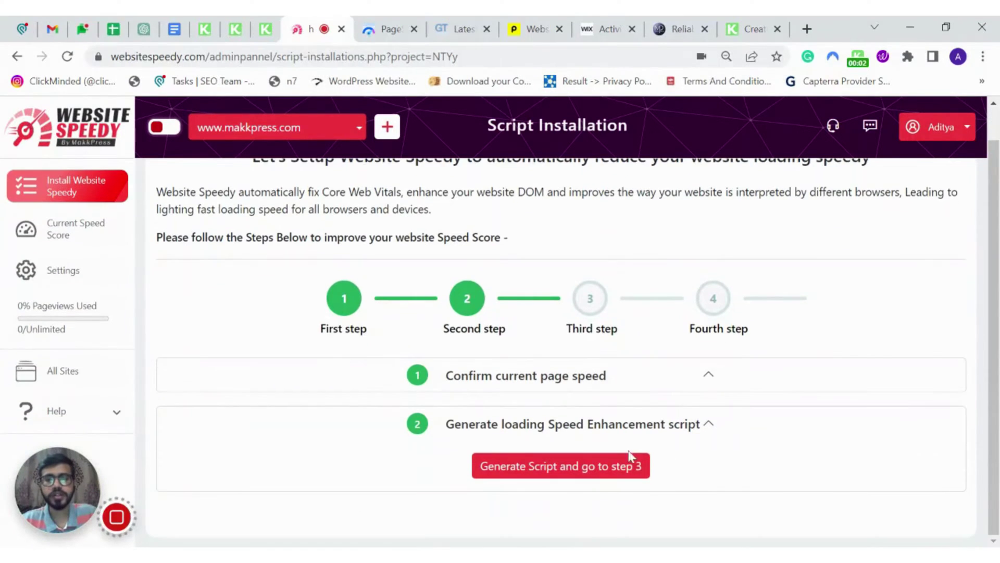
click(605, 465)
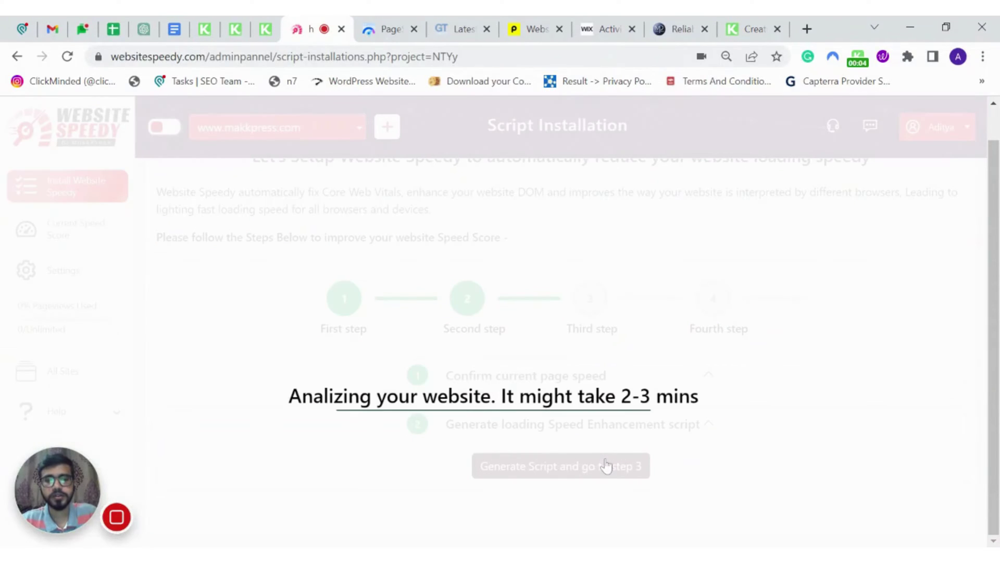
scroll(606, 464, down, 2)
scroll(606, 465, down, 2)
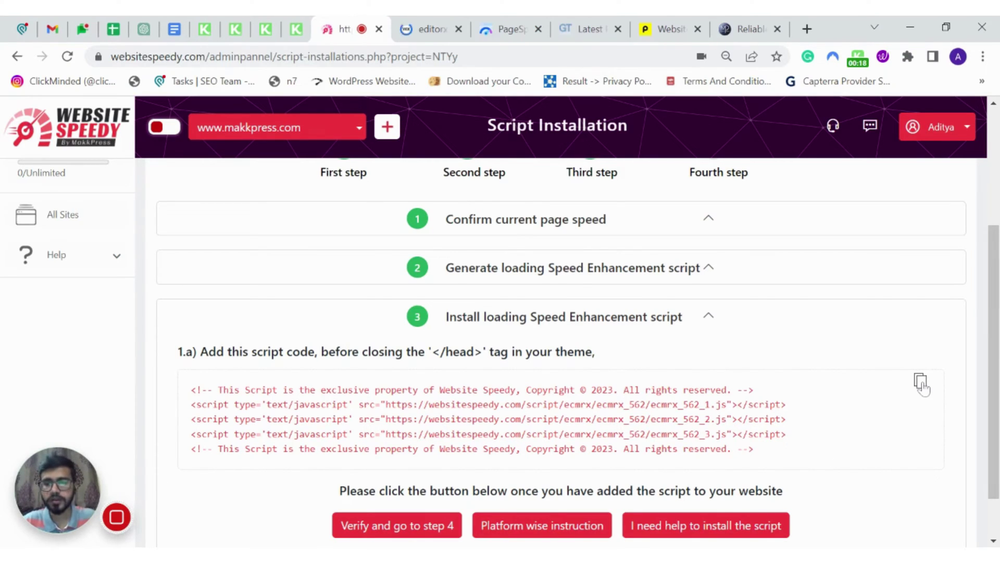
click(921, 381)
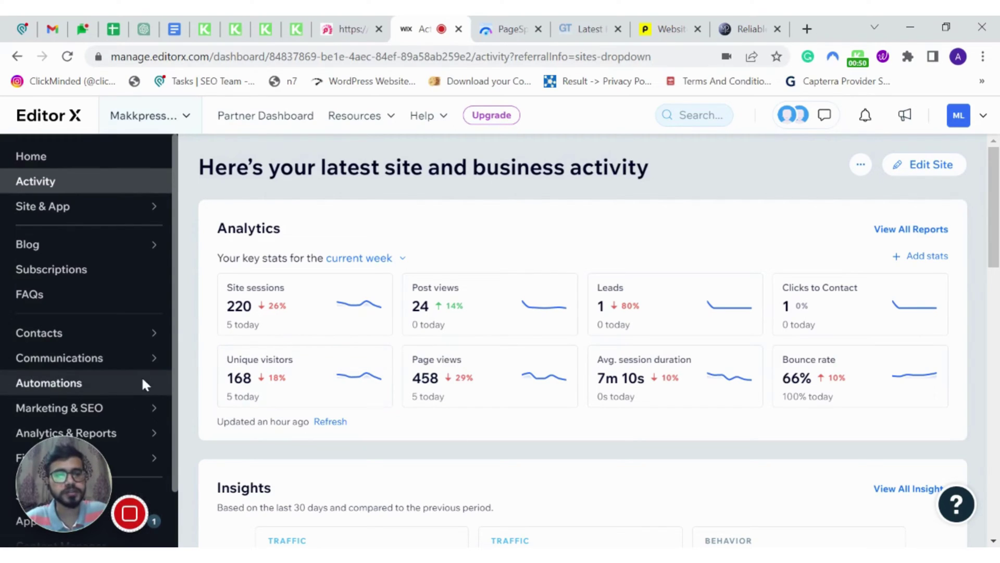
Step: Open the Editor X site Settings and go to the Custom code page under Advanced
scroll(141, 384, down, 1)
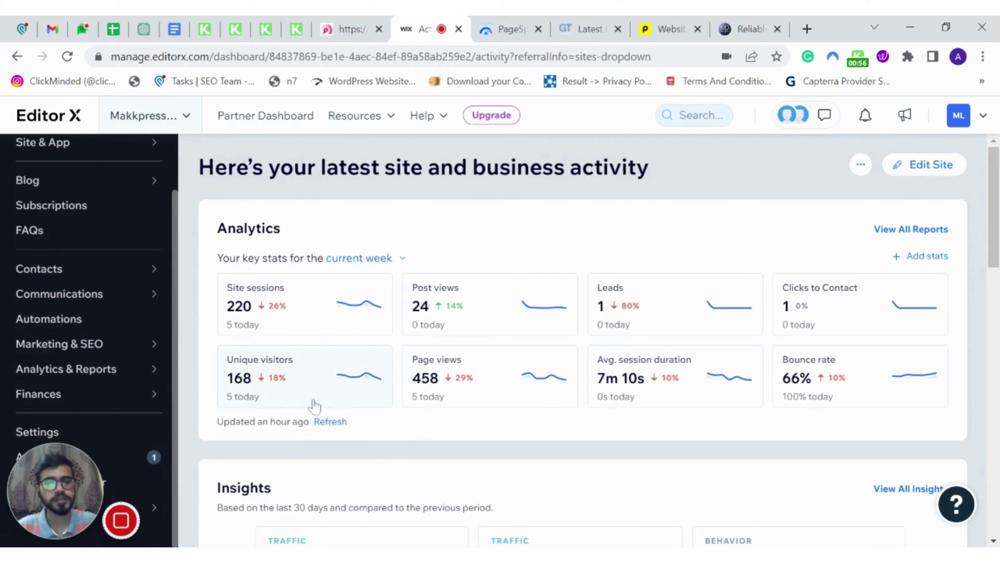
click(111, 433)
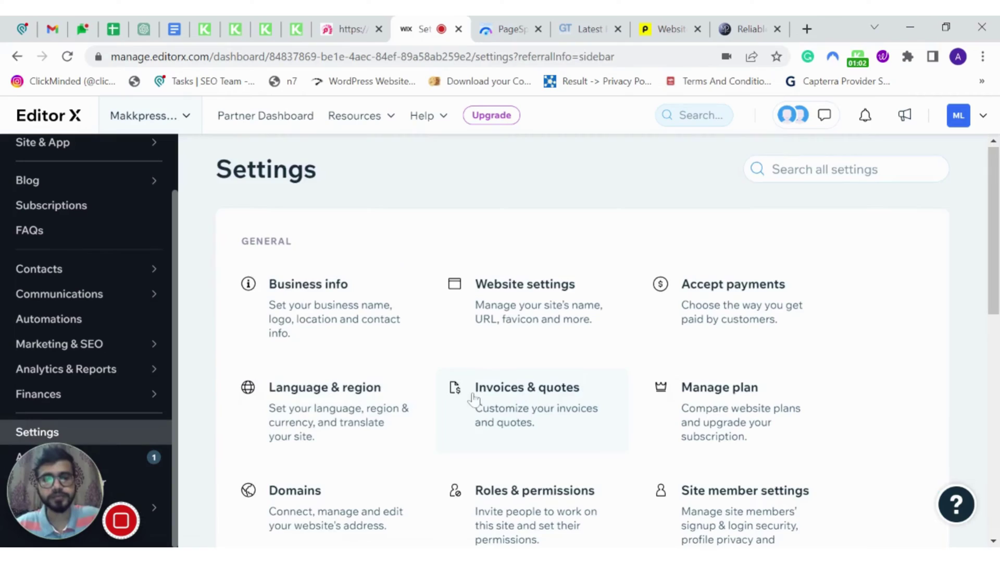
scroll(474, 399, down, 8)
scroll(474, 399, down, 2)
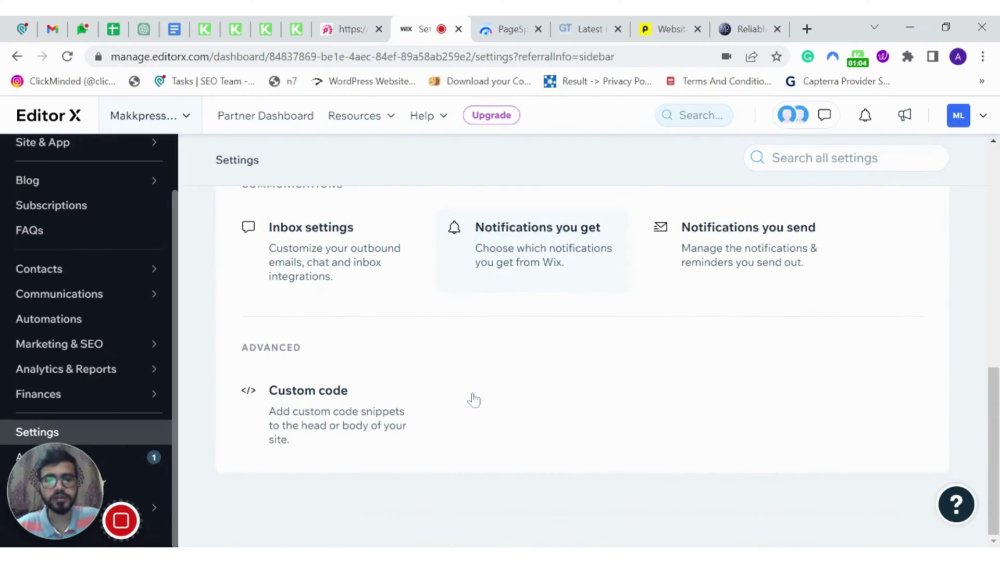
click(344, 399)
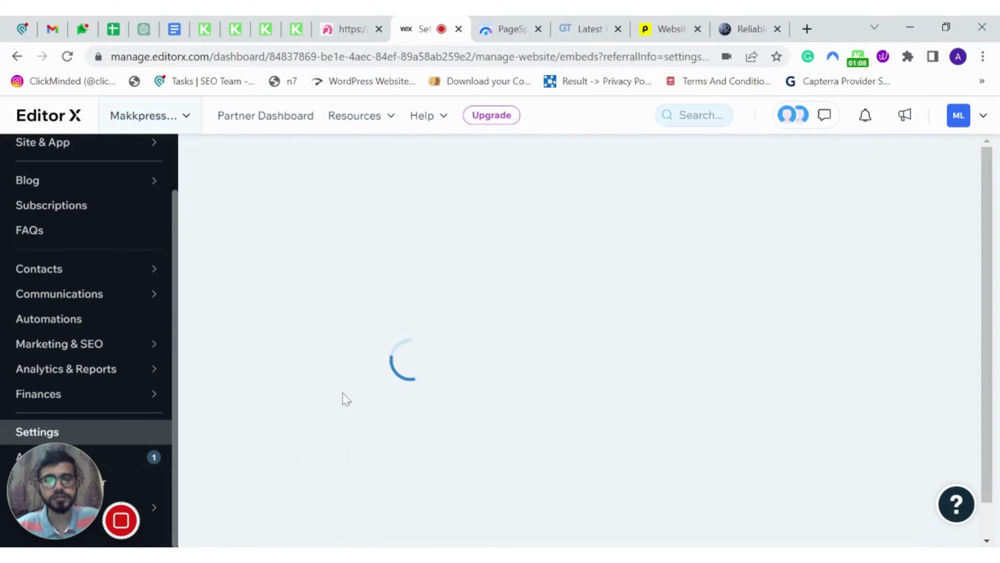
Step: Add the pasted script as custom code named 'Website Speedy' in the head of all pages
click(784, 209)
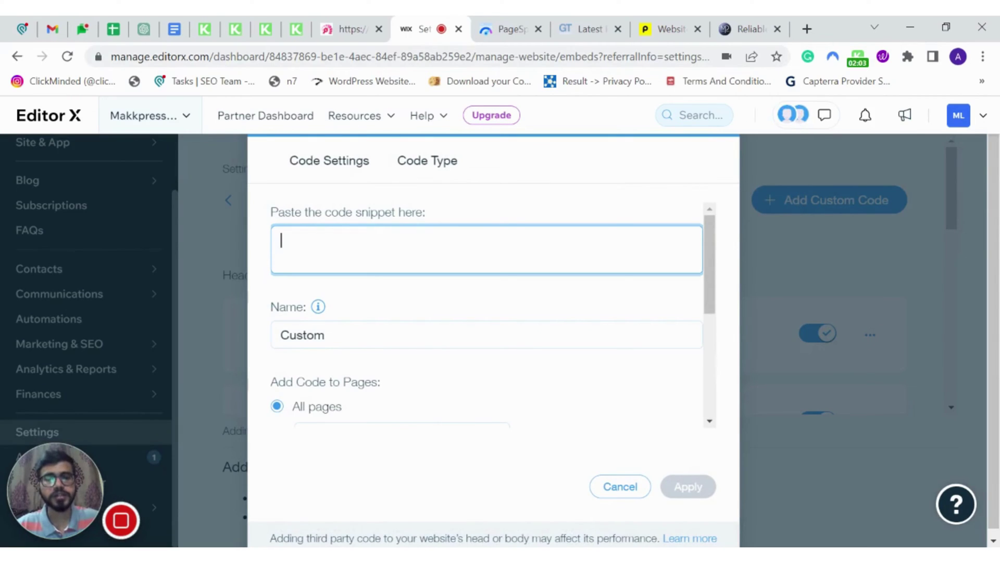
key(ctrl+v)
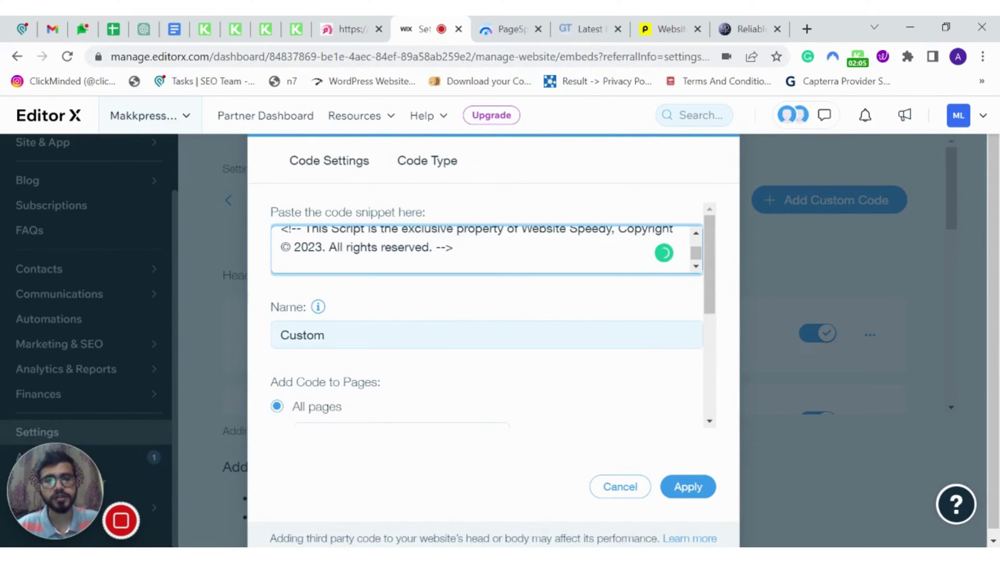
key(Tab)
text(Web)
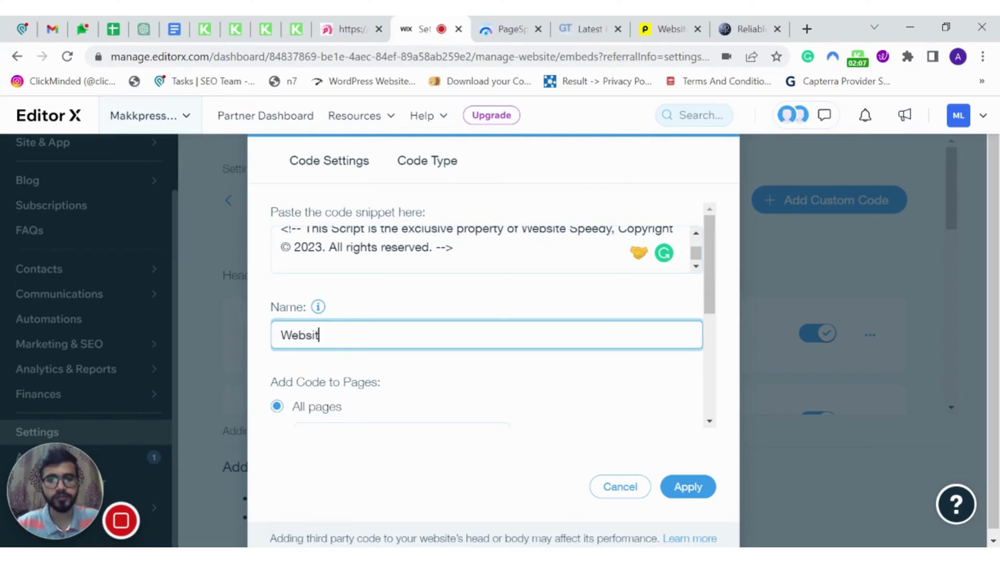
text(site Speedy)
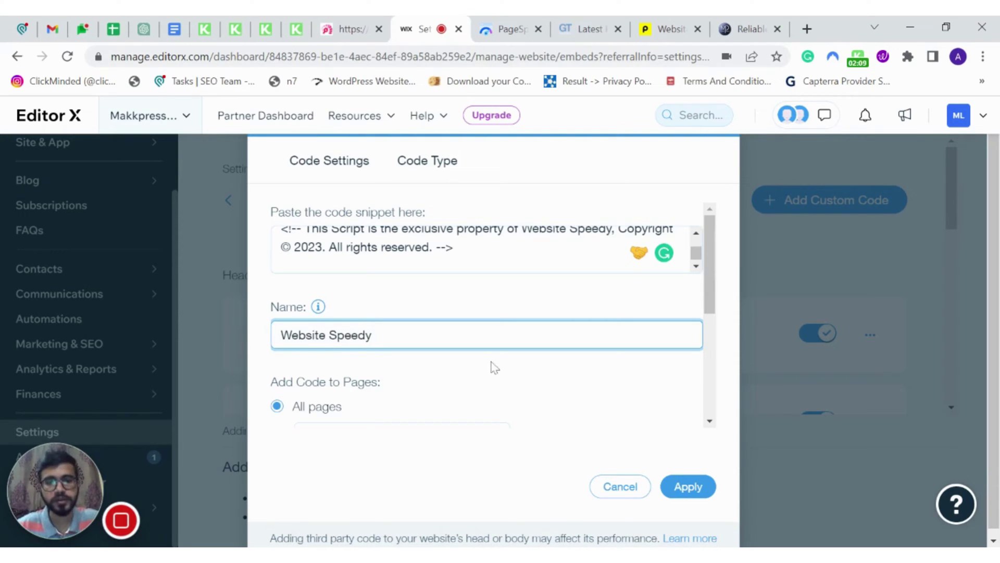
scroll(495, 368, down, 3)
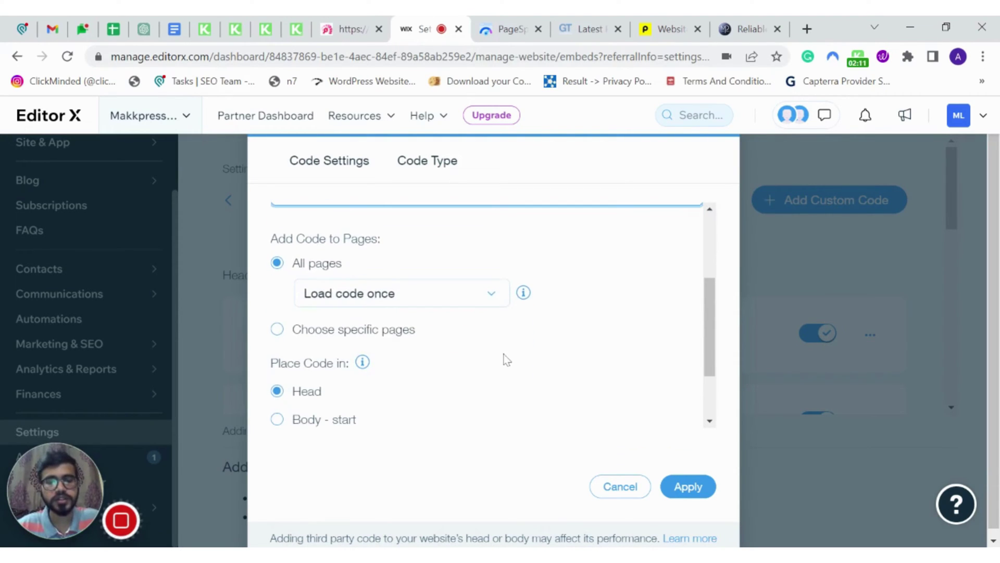
scroll(506, 359, down, 2)
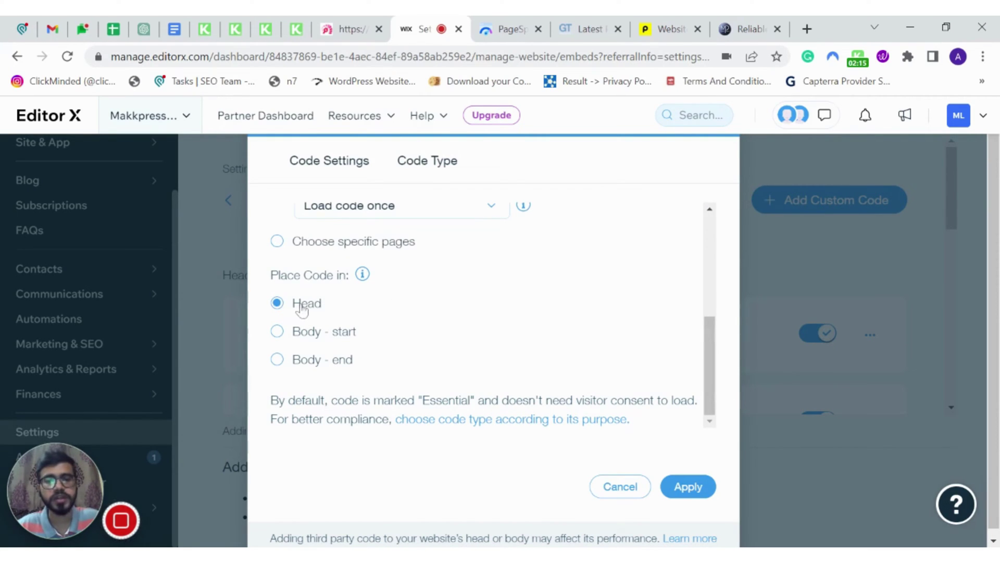
scroll(542, 360, down, 1)
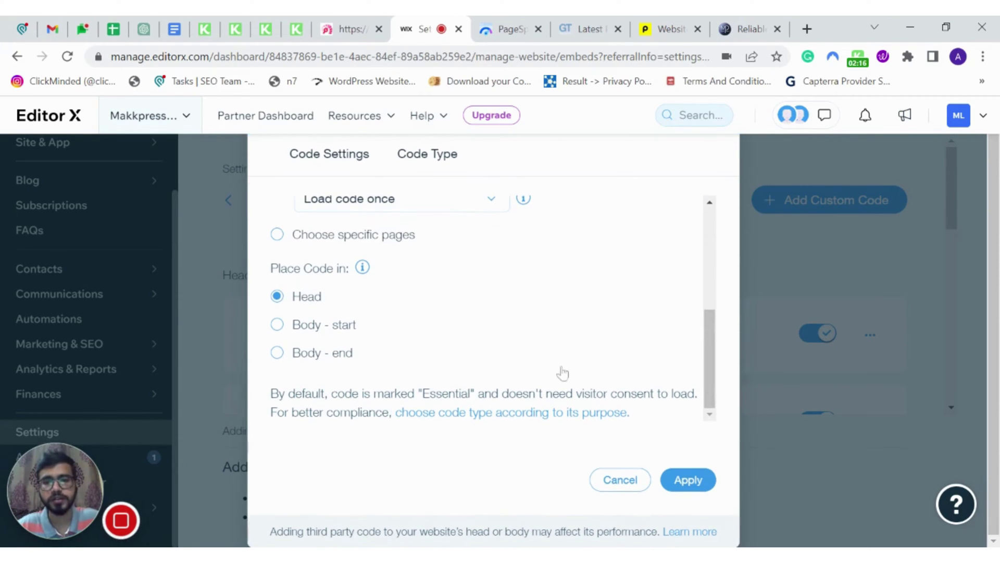
click(688, 480)
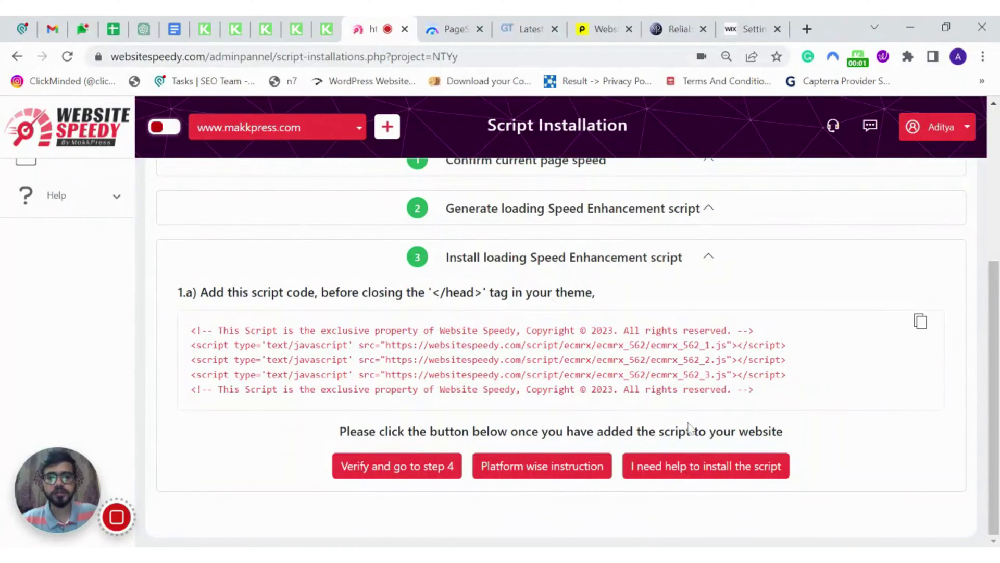
Step: Verify the script installation and acknowledge the Great! dialog to start step 4's countdown
click(419, 467)
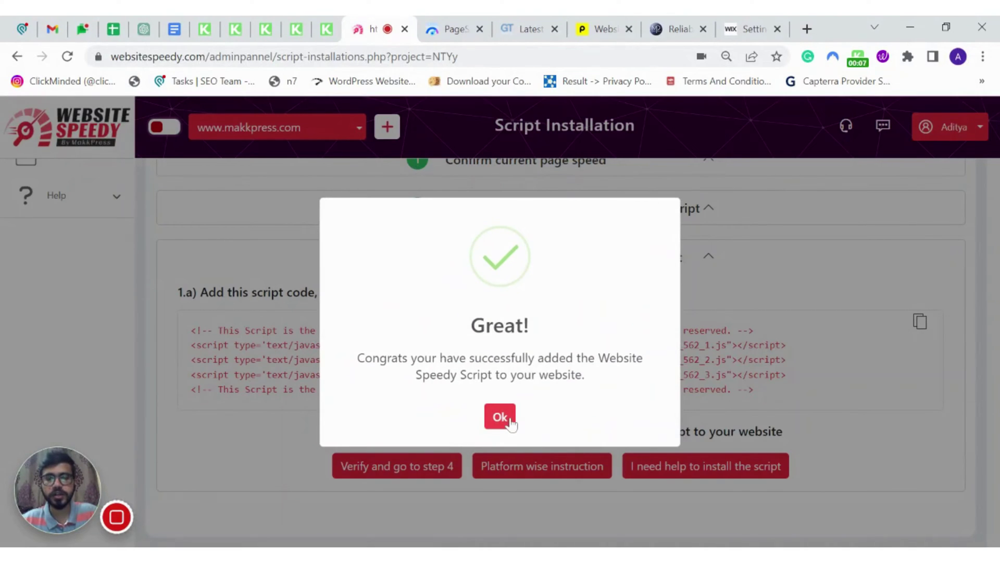
click(500, 418)
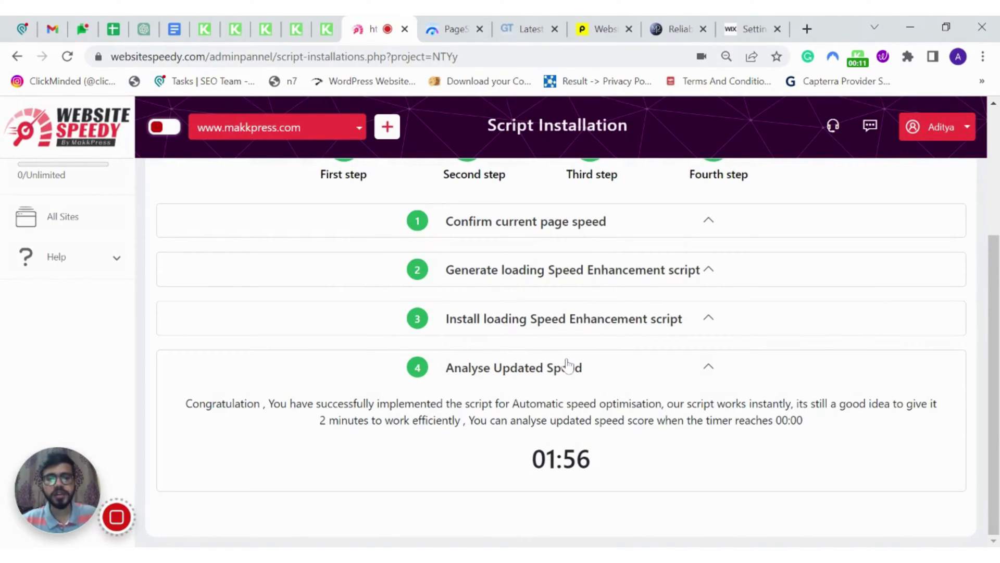
Step: Check the PageSpeed Insights desktop Performance score of 96, then view the GTmetrix and Pingdom reports
click(462, 23)
scroll(600, 323, down, 1)
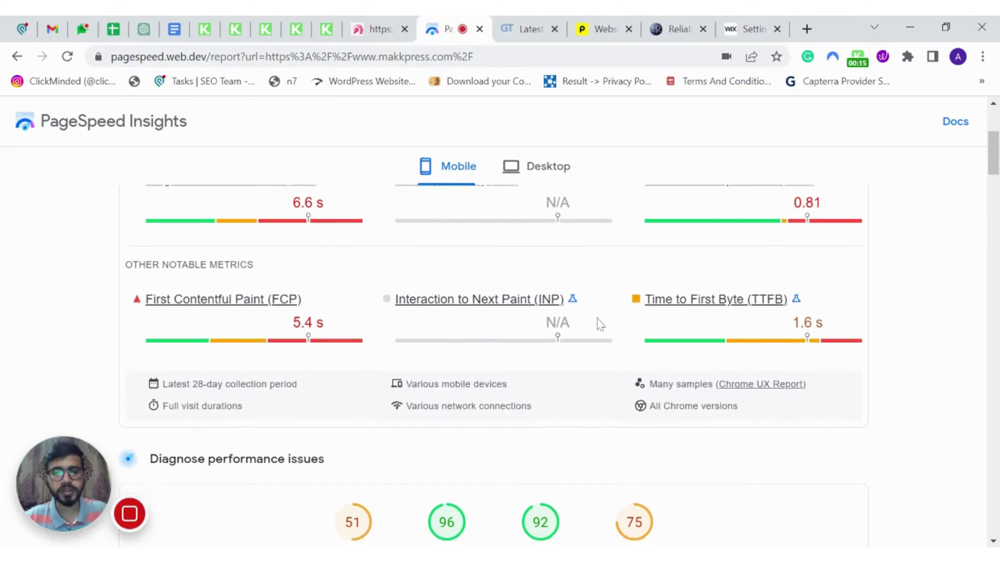
scroll(600, 324, down, 5)
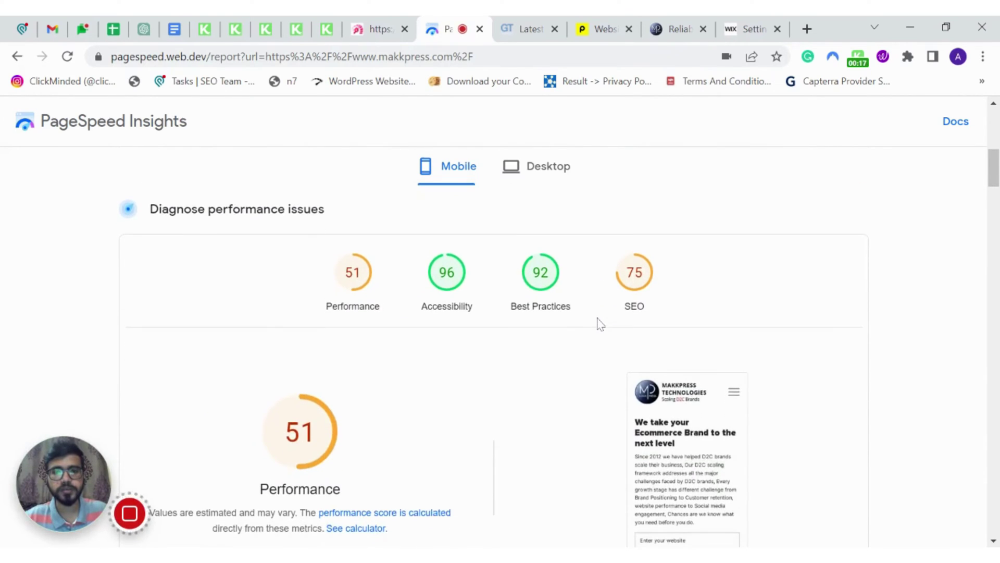
scroll(600, 323, down, 1)
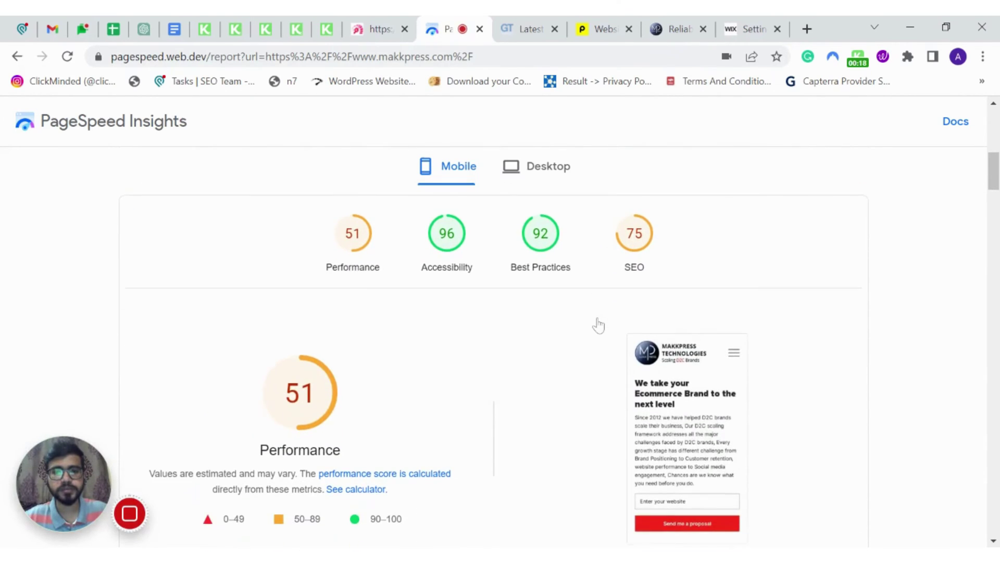
click(540, 168)
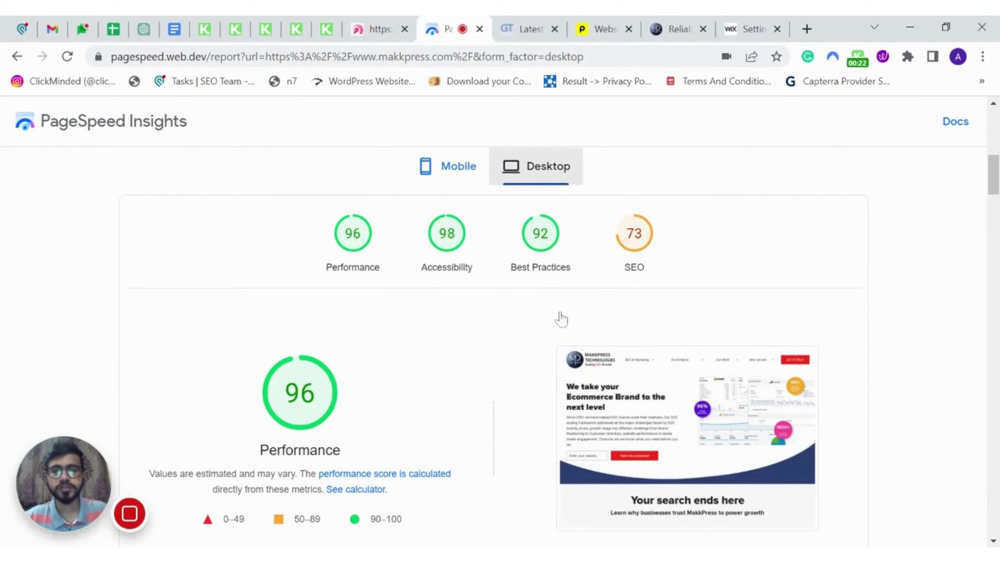
click(534, 32)
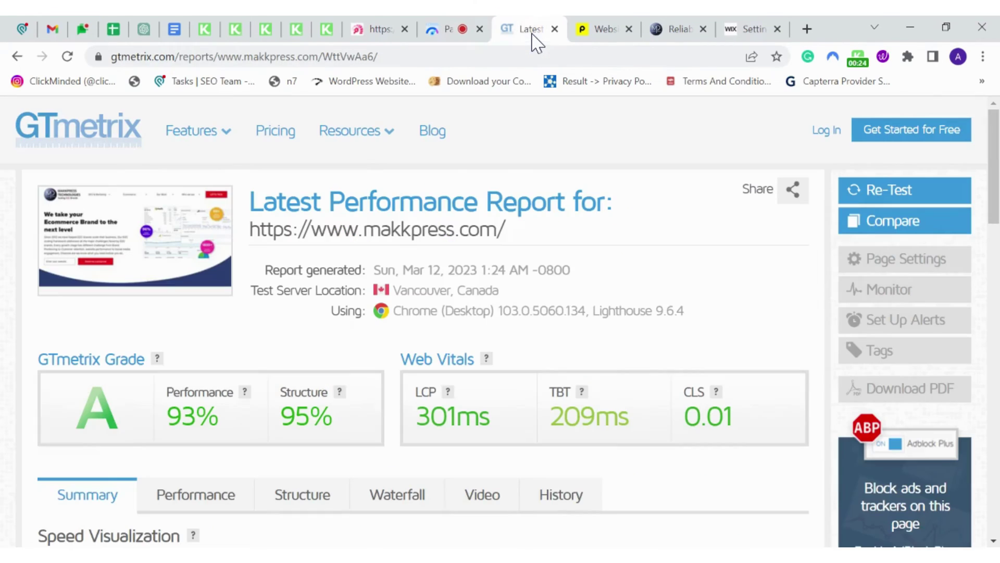
click(605, 26)
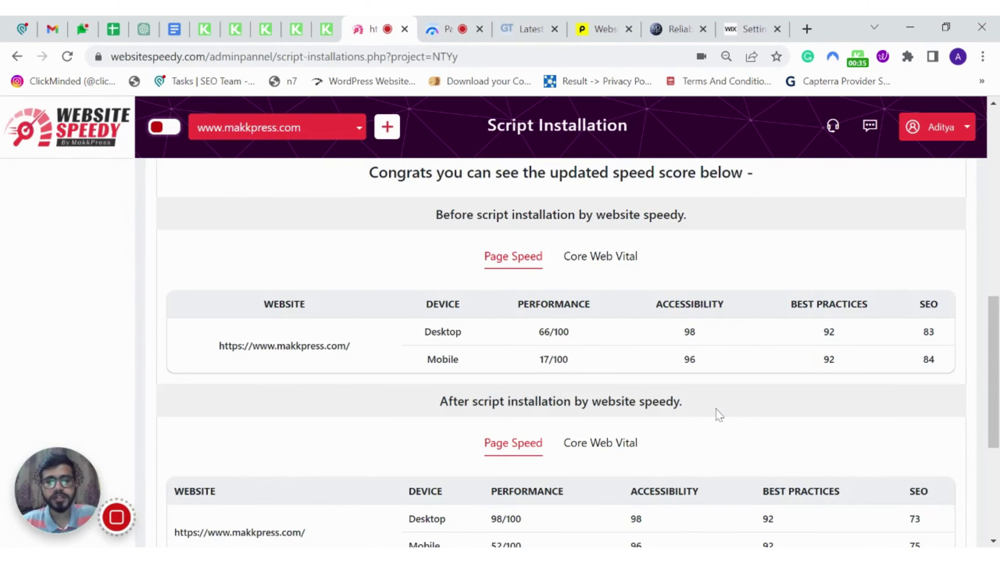
Step: Scroll to the after-installation results: 98/100 desktop and 52/100 mobile, up from 66 and 17
scroll(716, 413, down, 3)
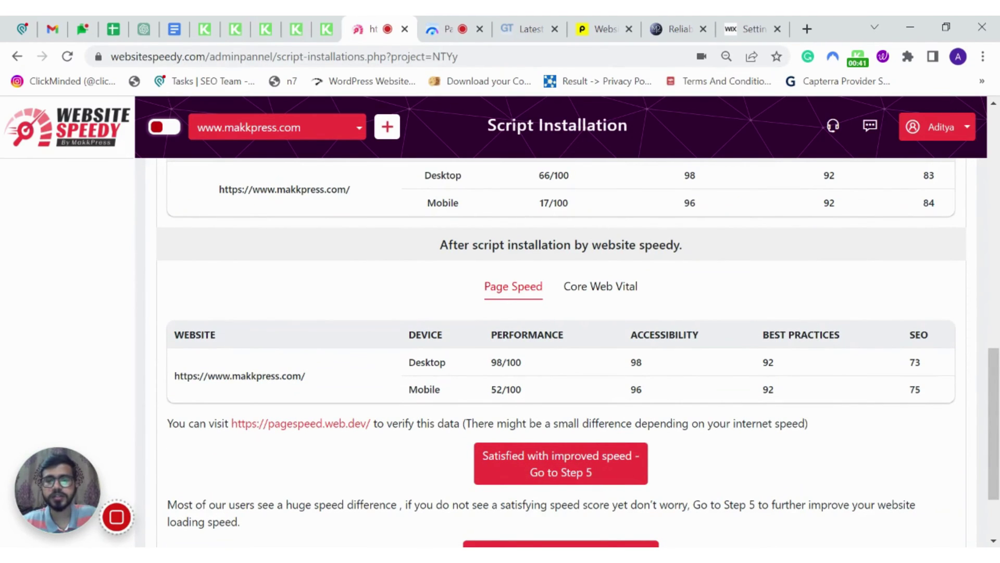
scroll(717, 413, down, 2)
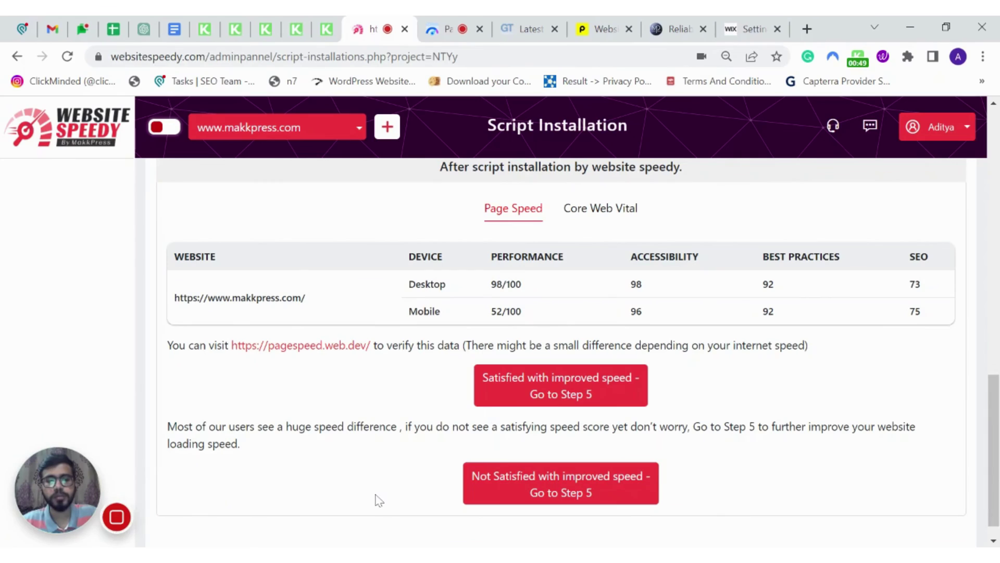